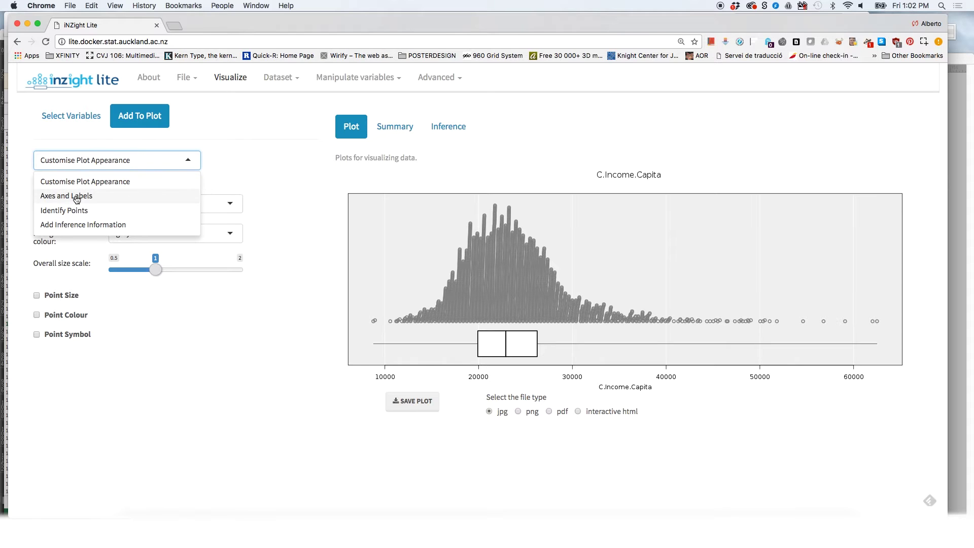
Change the C.Income.Capita plot type to histogram.
click(87, 183)
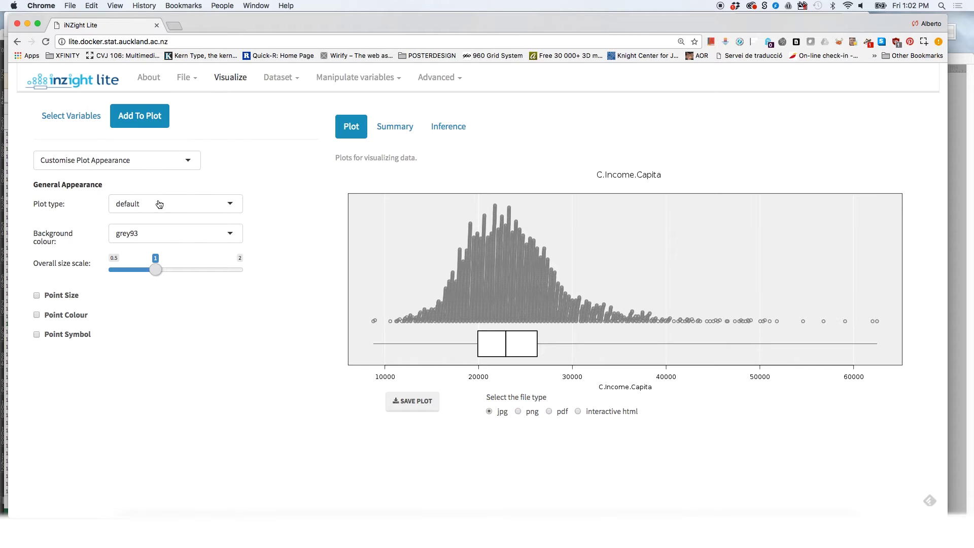
click(131, 210)
click(139, 255)
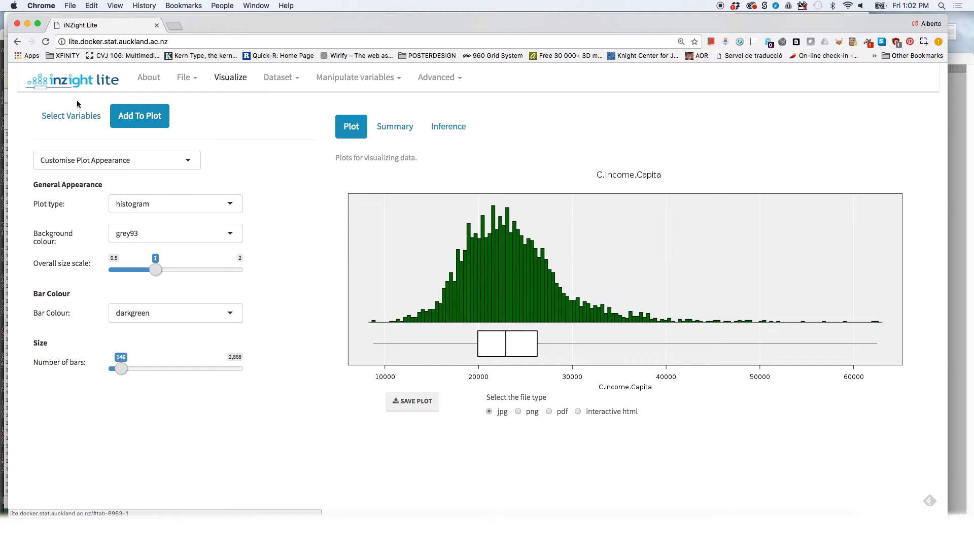
Return to the variable selection and subset the income histogram by Region.
click(79, 119)
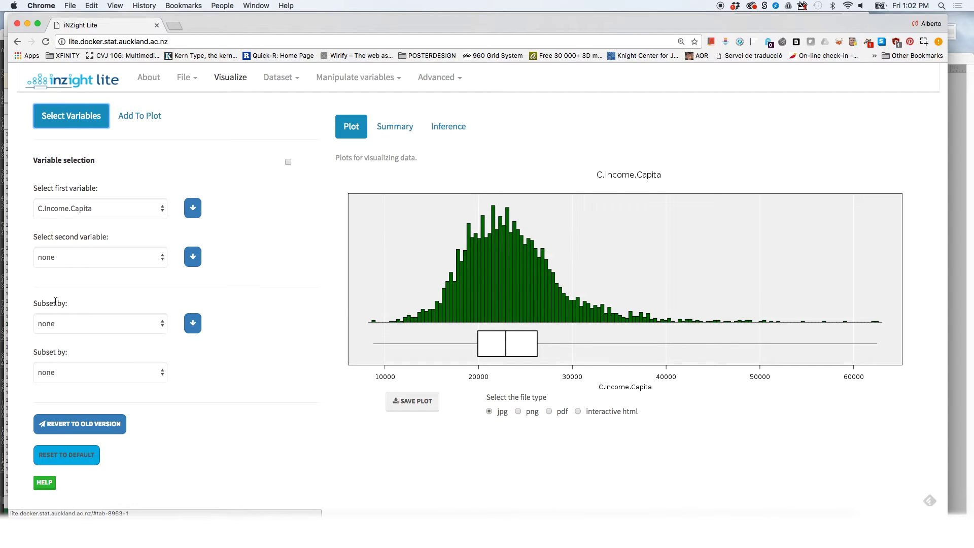
click(54, 324)
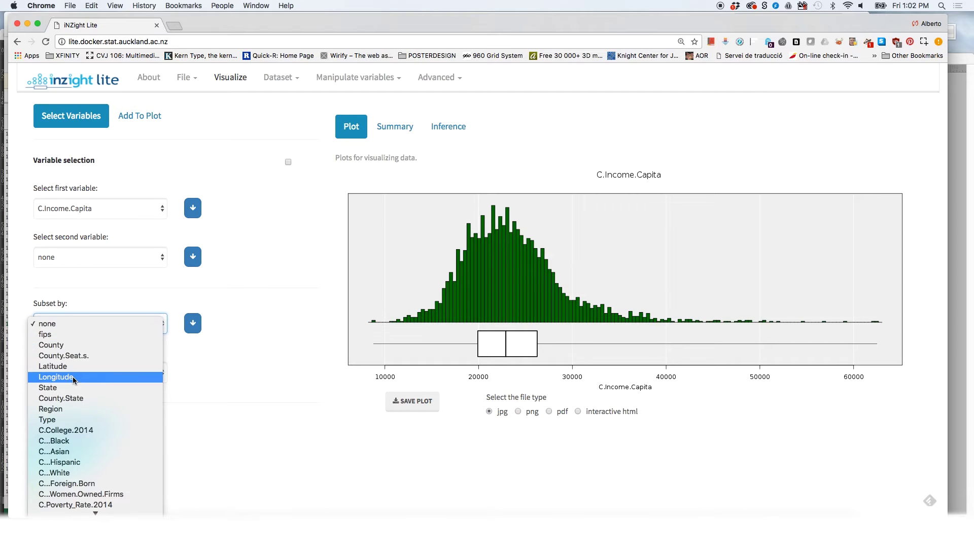
click(88, 409)
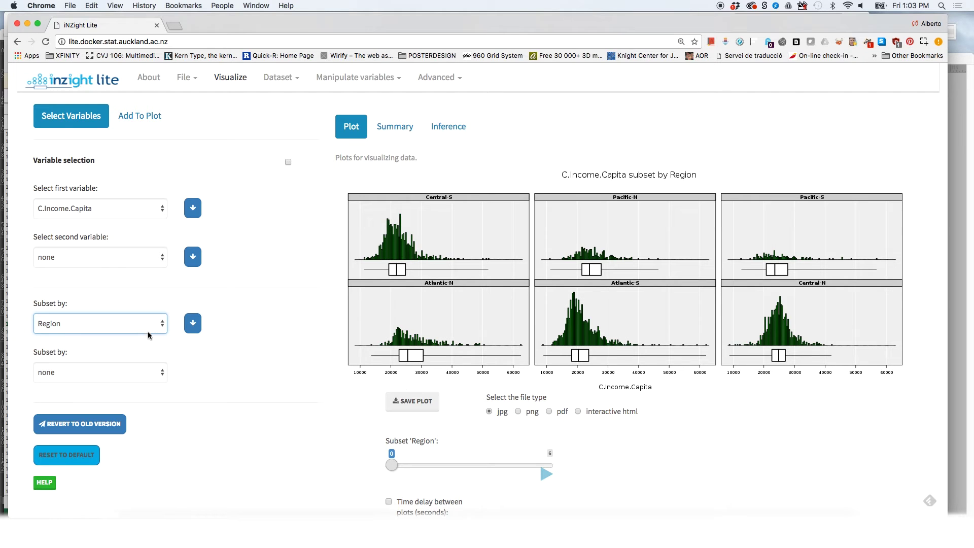
Subset the income histogram by State.
drag(38, 303, 76, 312)
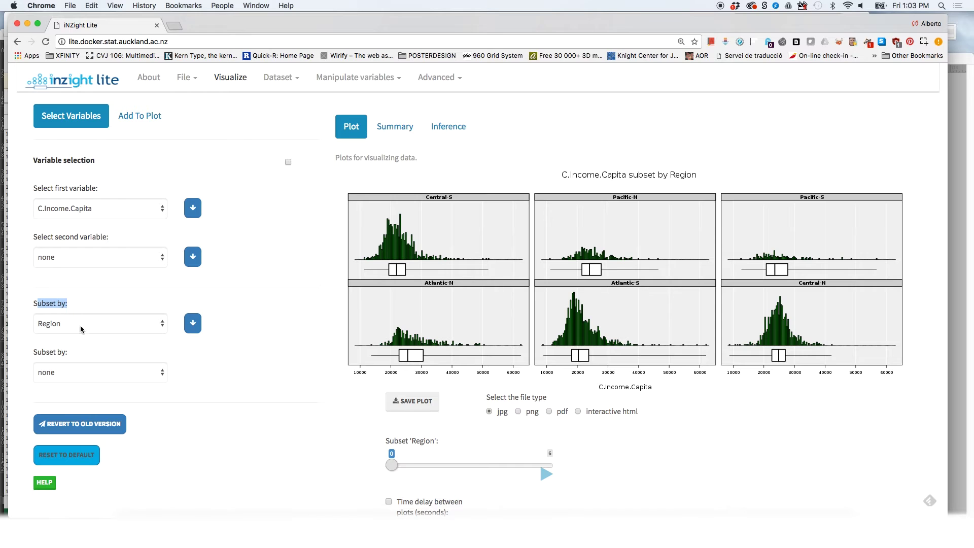
click(69, 325)
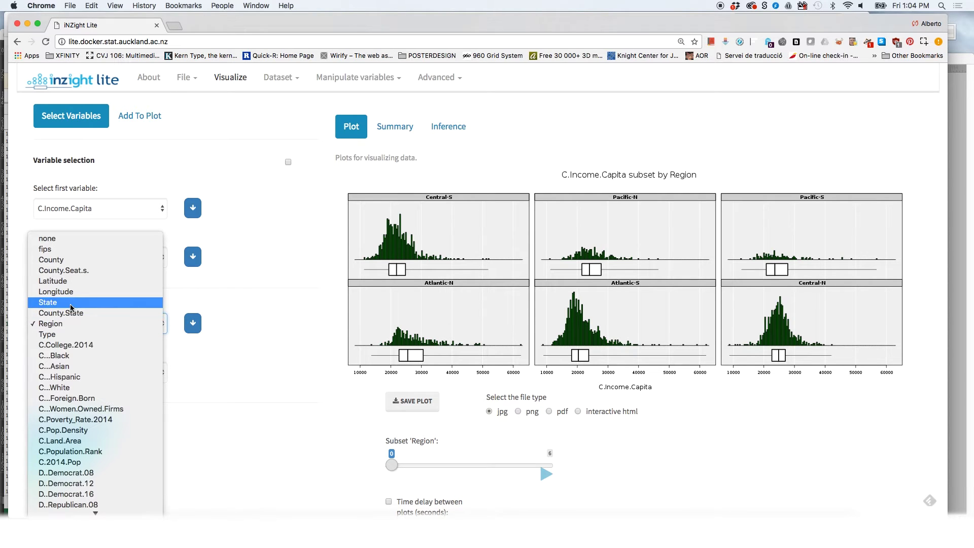
click(79, 302)
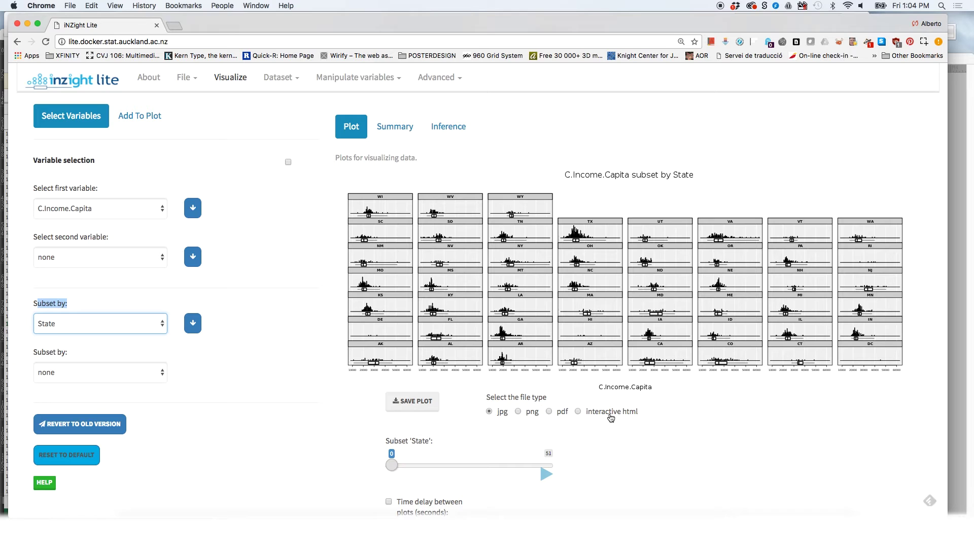
Save the plot as a PDF and open the downloaded Plot (3).pdf in Adobe Reader.
click(550, 413)
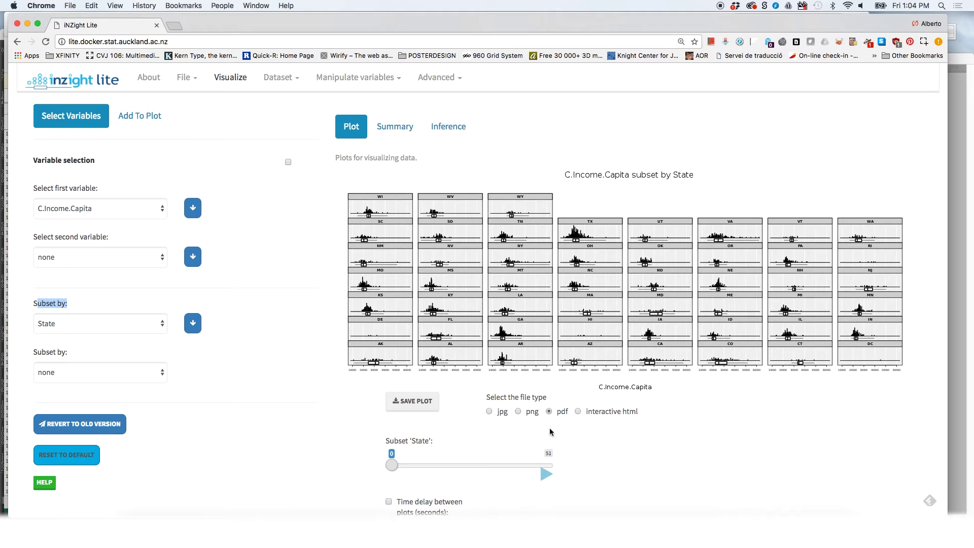
click(425, 408)
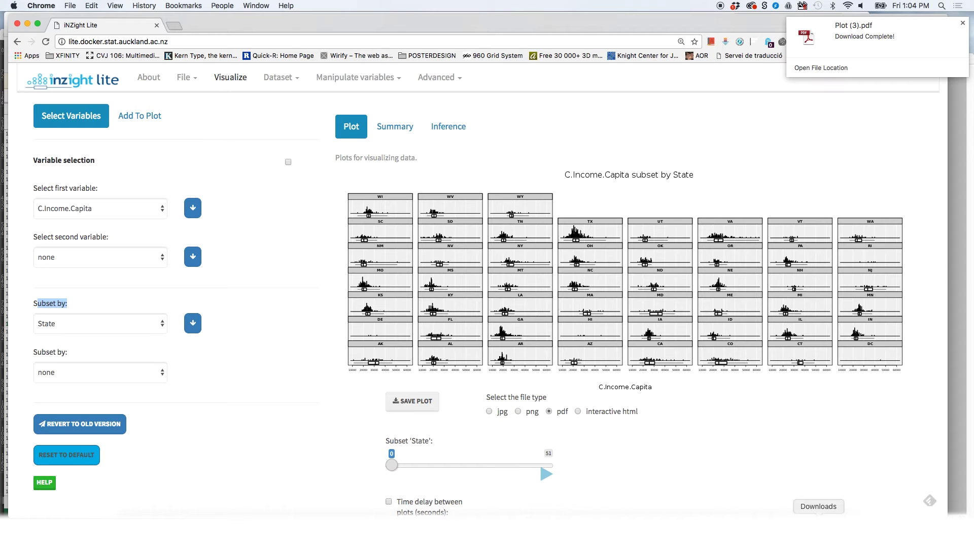
click(819, 512)
click(882, 497)
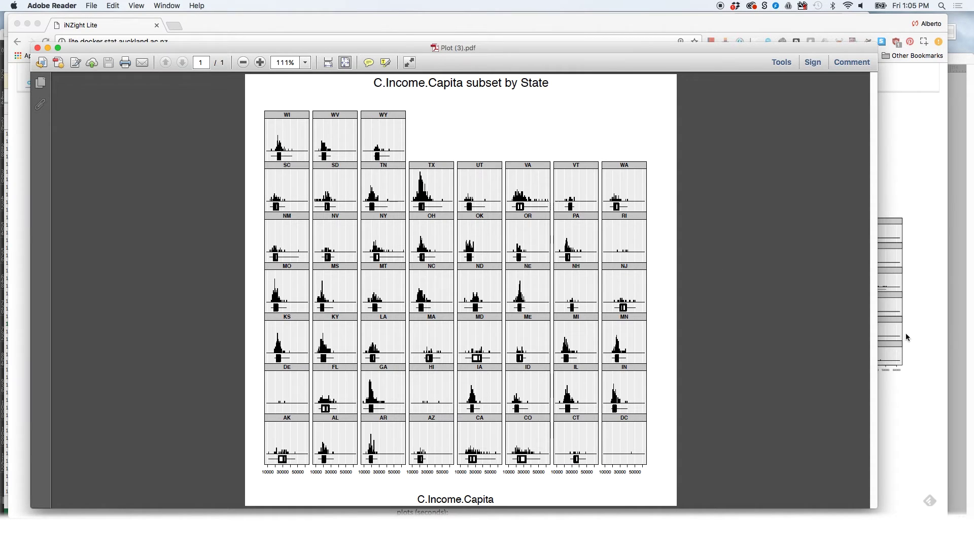
Zoom in on the small multiples and inspect the Tennessee, Texas, New York and Ohio histograms and box plots up close.
drag(319, 152, 474, 251)
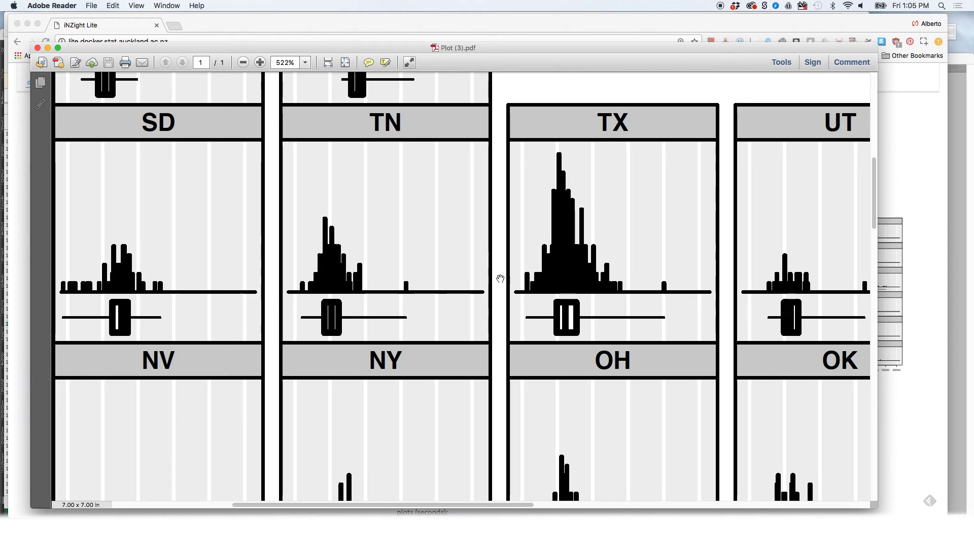
scroll(500, 278, down, 5)
scroll(457, 254, up, 2)
click(426, 265)
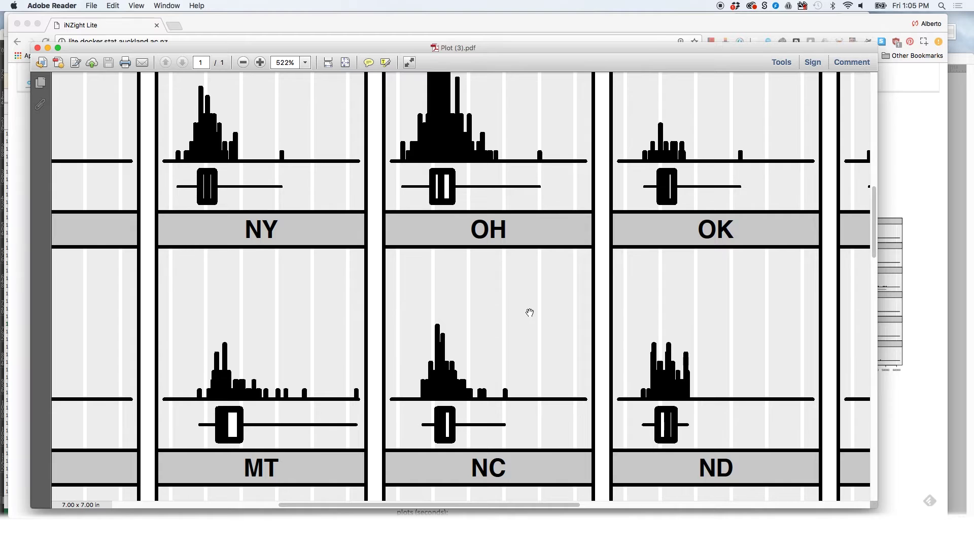
drag(529, 312, 504, 297)
drag(476, 342, 591, 326)
alt+click(463, 252)
alt+click(471, 257)
drag(449, 242, 460, 324)
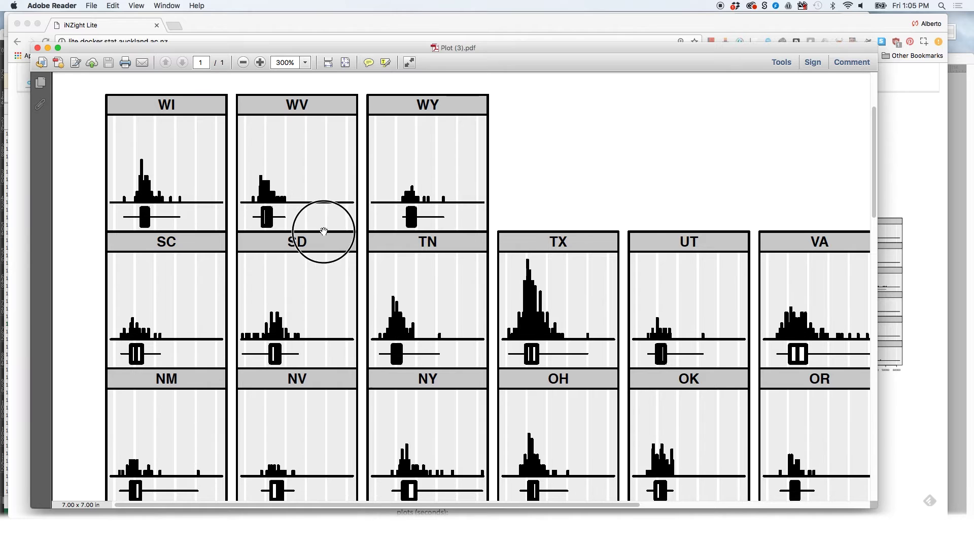
Compare the income distributions of the states in the first columns, from Wisconsin down to Montana.
drag(322, 227, 323, 191)
drag(409, 256, 411, 248)
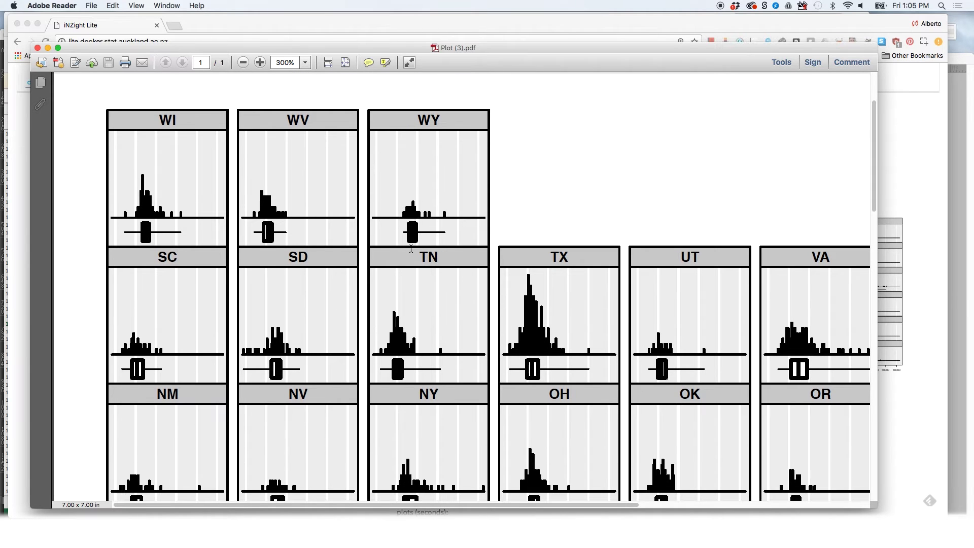
drag(428, 298, 426, 227)
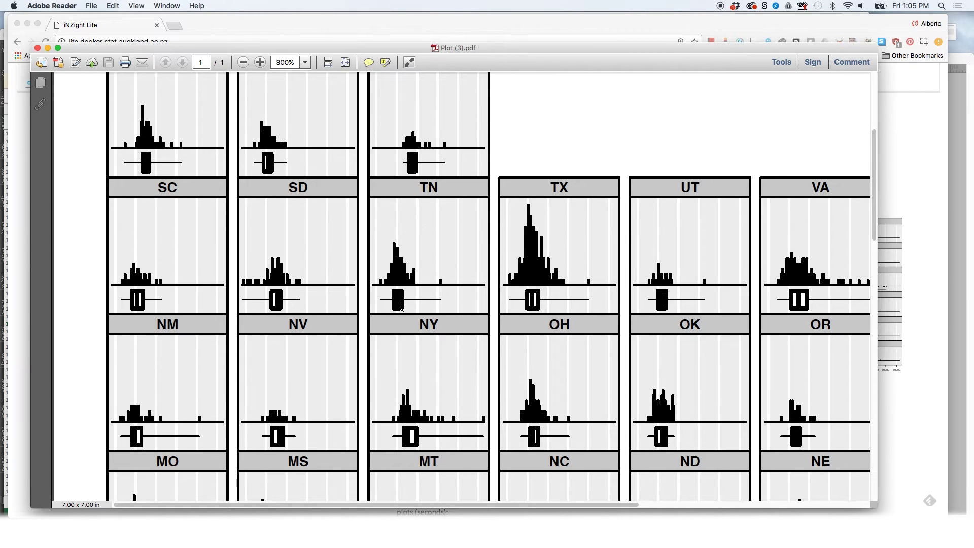
drag(401, 303, 401, 240)
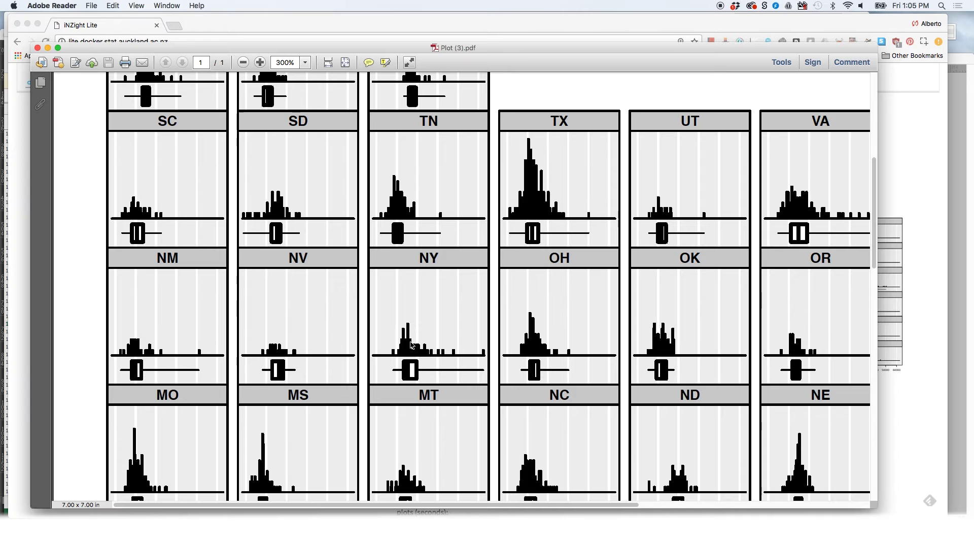
scroll(445, 273, down, 3)
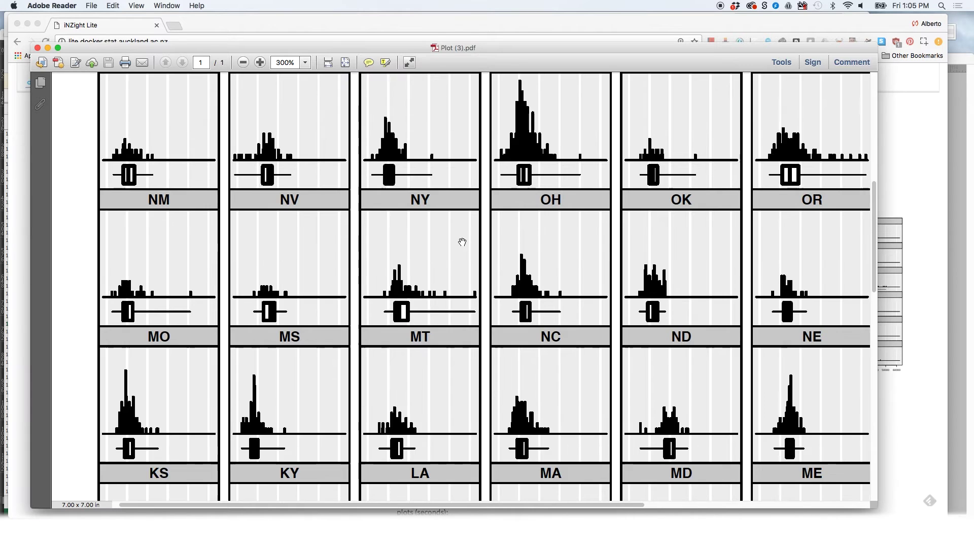
scroll(461, 243, up, 3)
Compare the Washington, Texas, Utah and Virginia distributions, and look over the states in the rows beneath them.
scroll(562, 258, right, 8)
scroll(452, 279, right, 6)
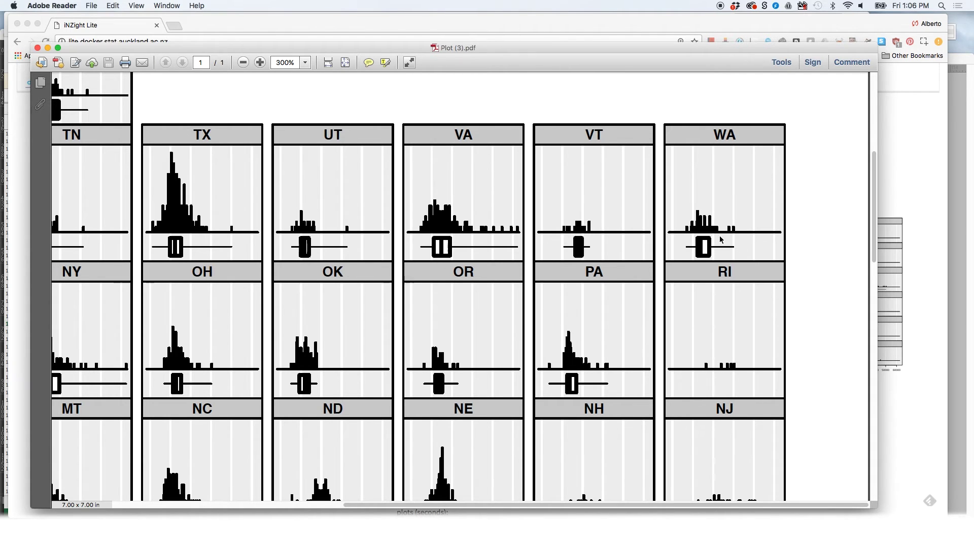
double_click(706, 138)
click(730, 208)
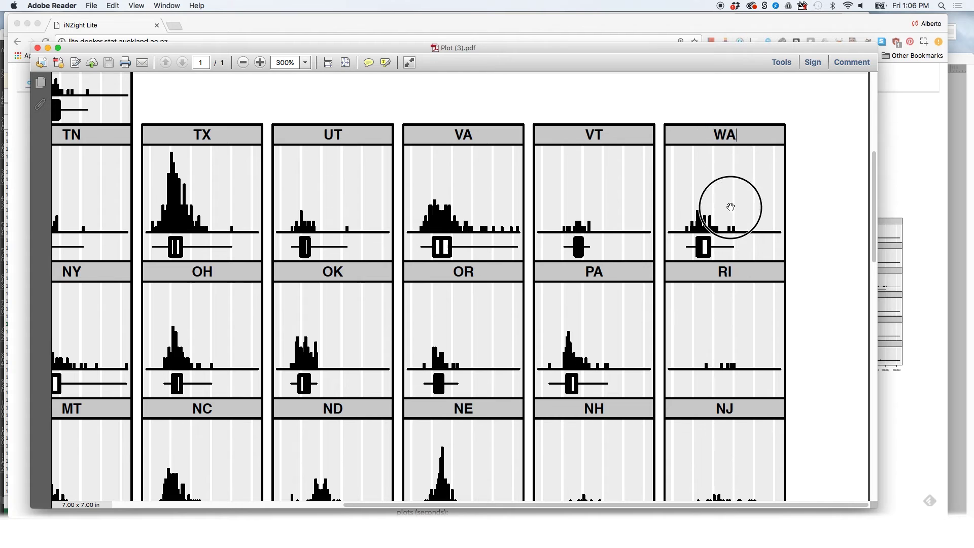
scroll(551, 255, left, 10)
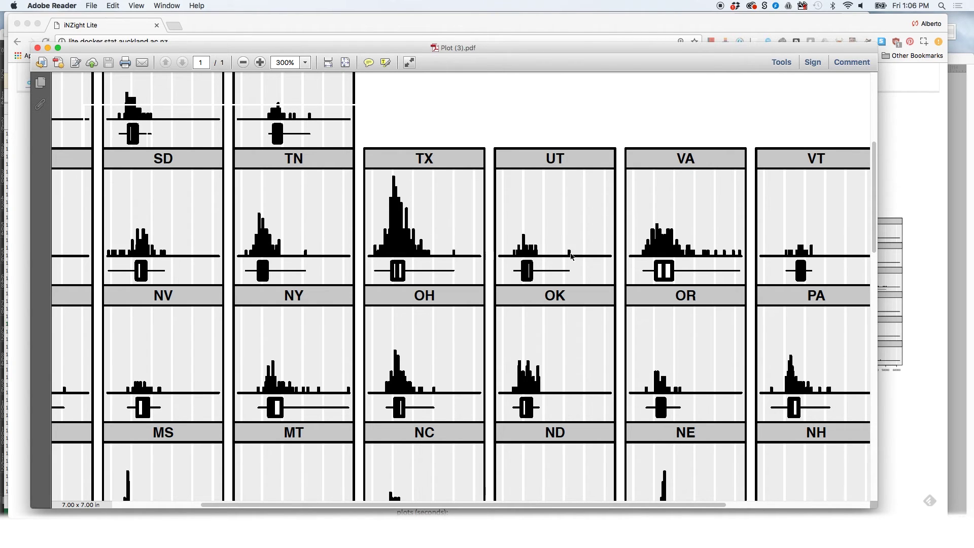
drag(674, 346, 608, 248)
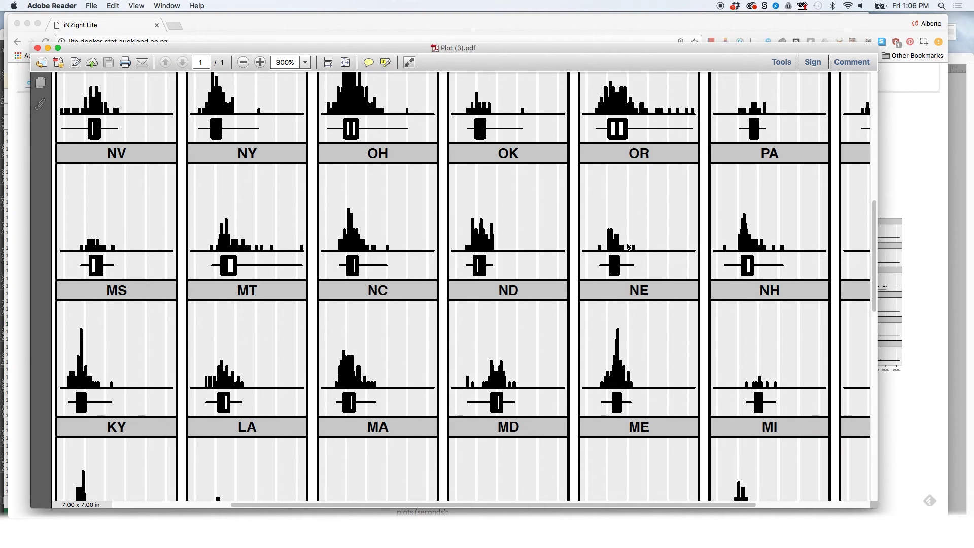
drag(634, 224, 591, 306)
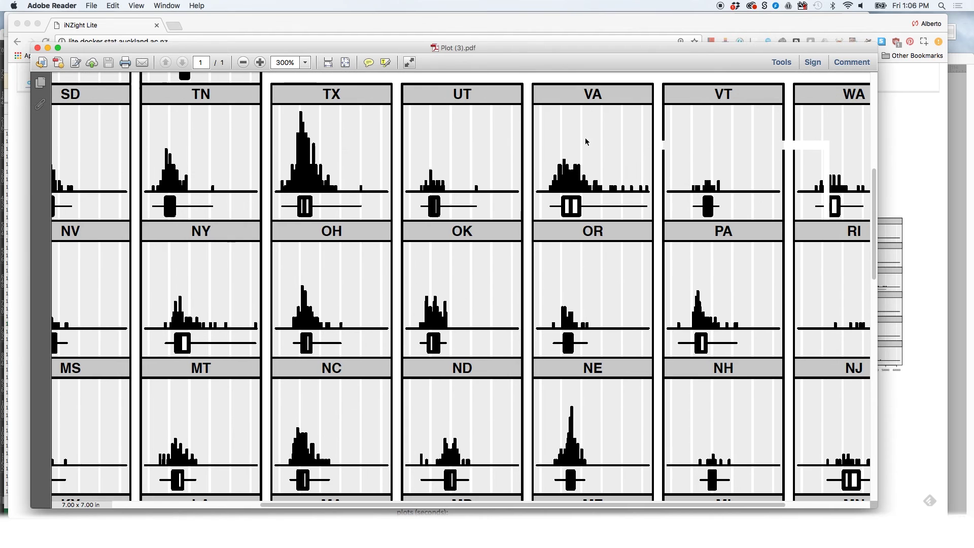
drag(559, 309, 561, 121)
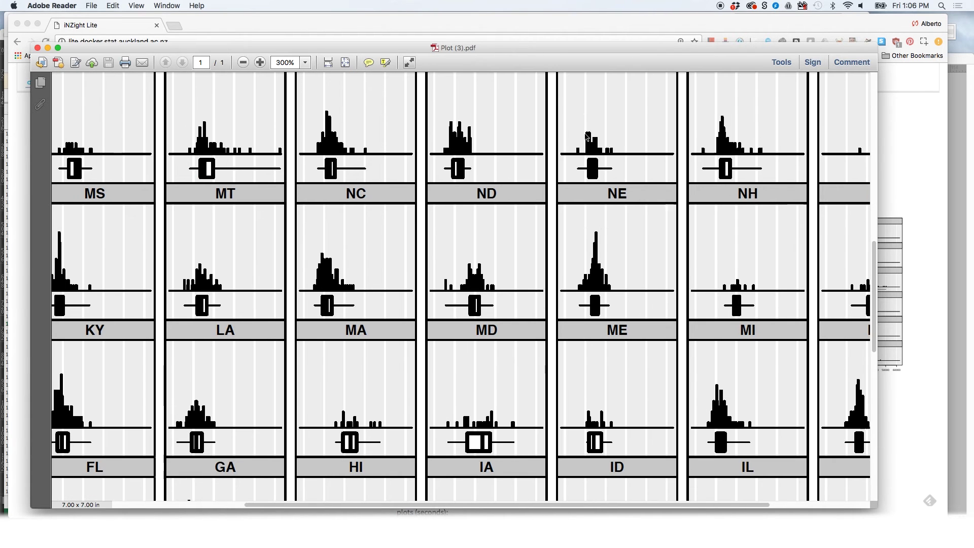
drag(601, 219, 608, 183)
scroll(548, 283, left, 5)
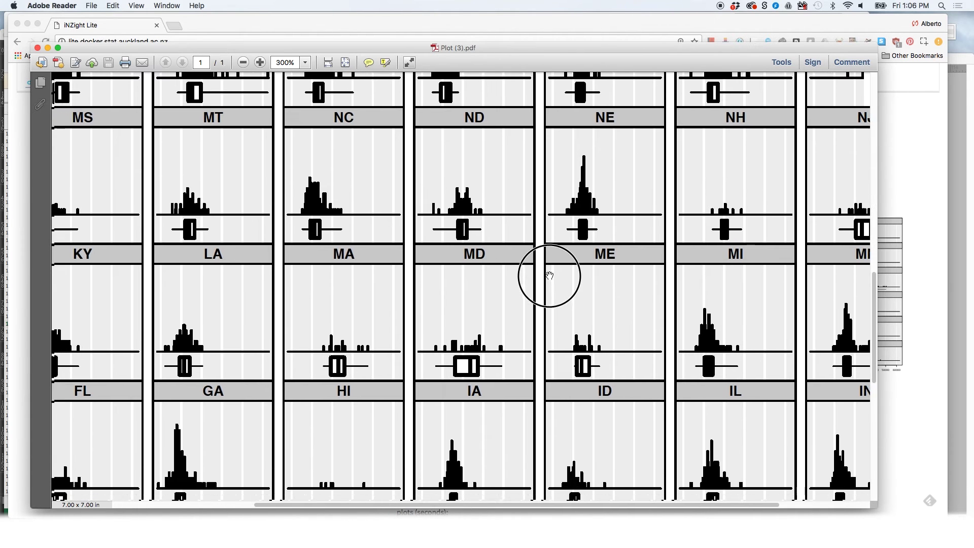
scroll(452, 291, left, 5)
scroll(452, 291, up, 10)
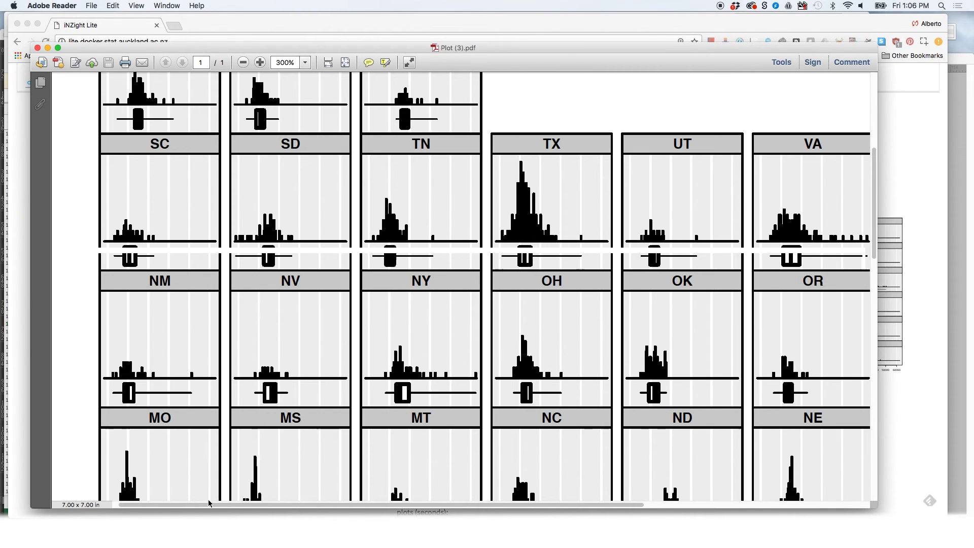
Open the downloaded Plot (3).pdf in Illustrator and dismiss the MAPublisher licence notice without taking action.
click(819, 513)
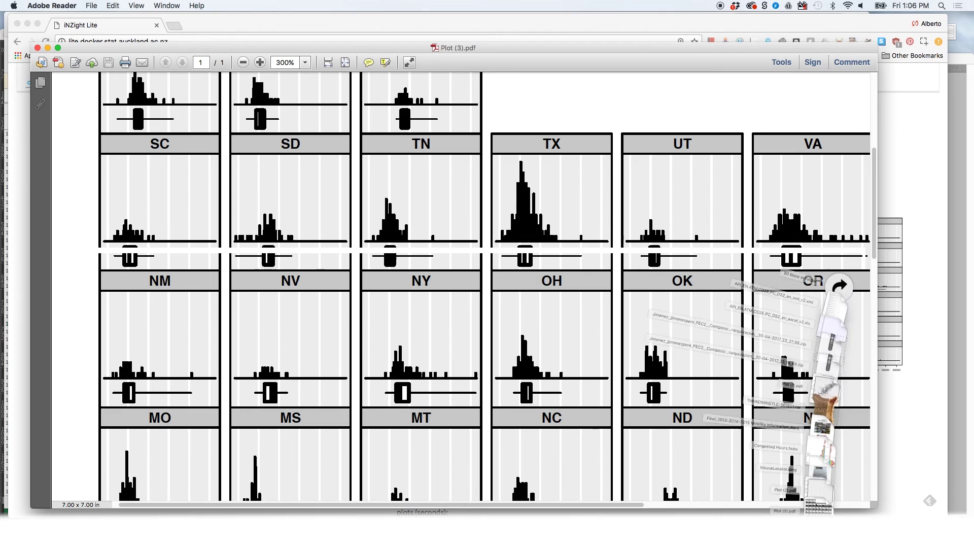
click(819, 512)
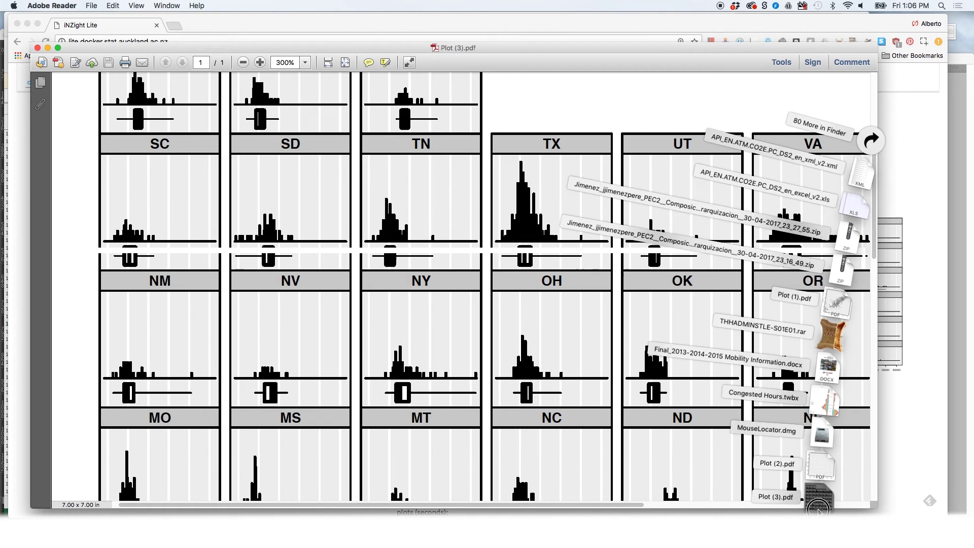
drag(818, 510, 203, 509)
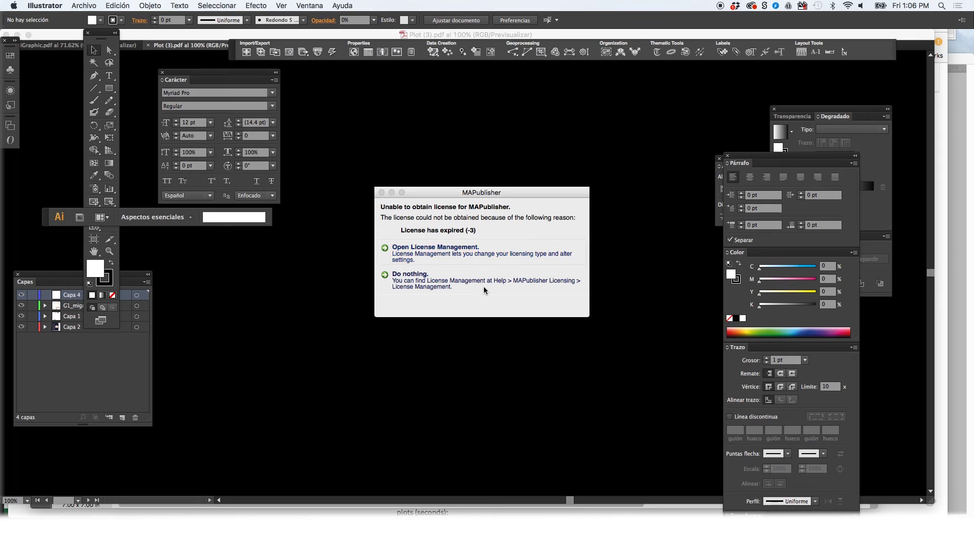
click(487, 289)
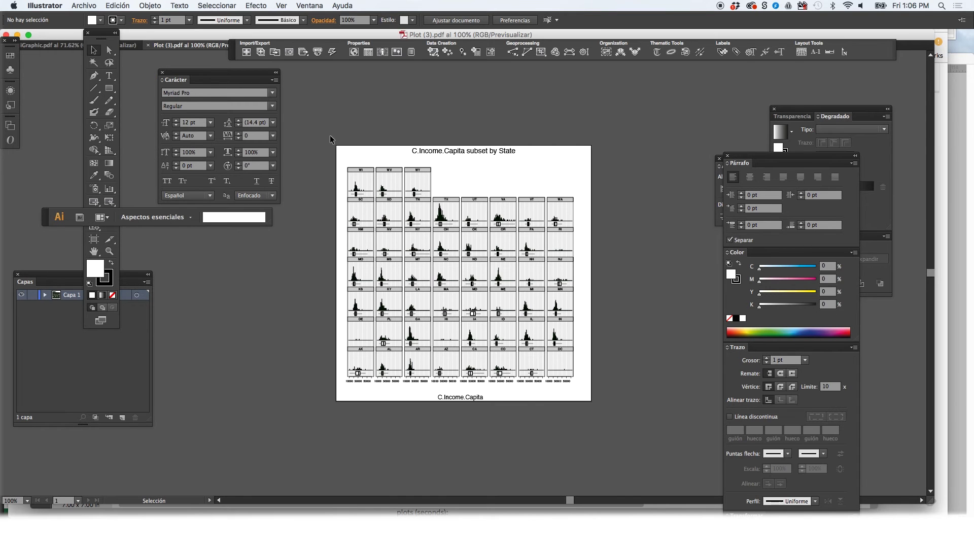
Move the title "C.Income.Capita subset by State" into the empty space beside the WY panel using Direct Selection.
click(110, 48)
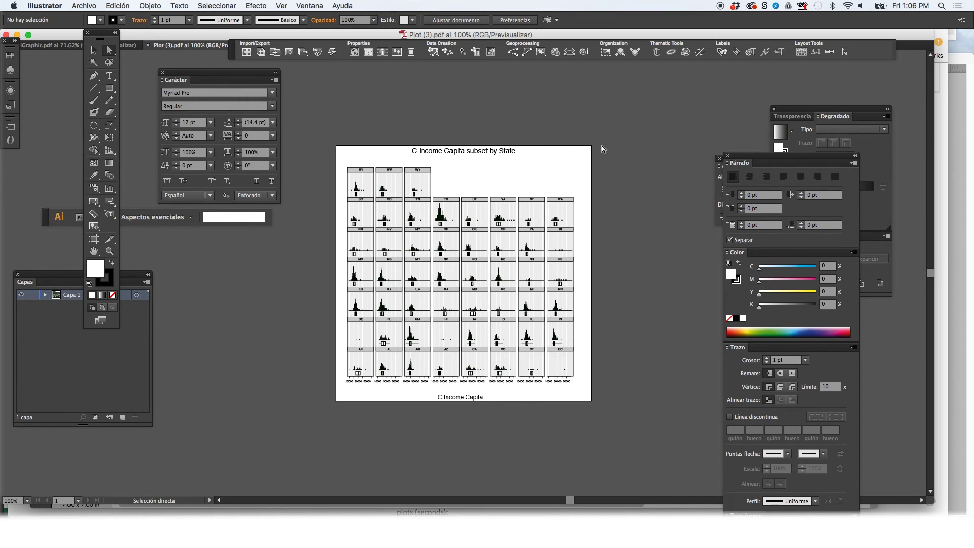
click(455, 151)
drag(454, 152, 495, 183)
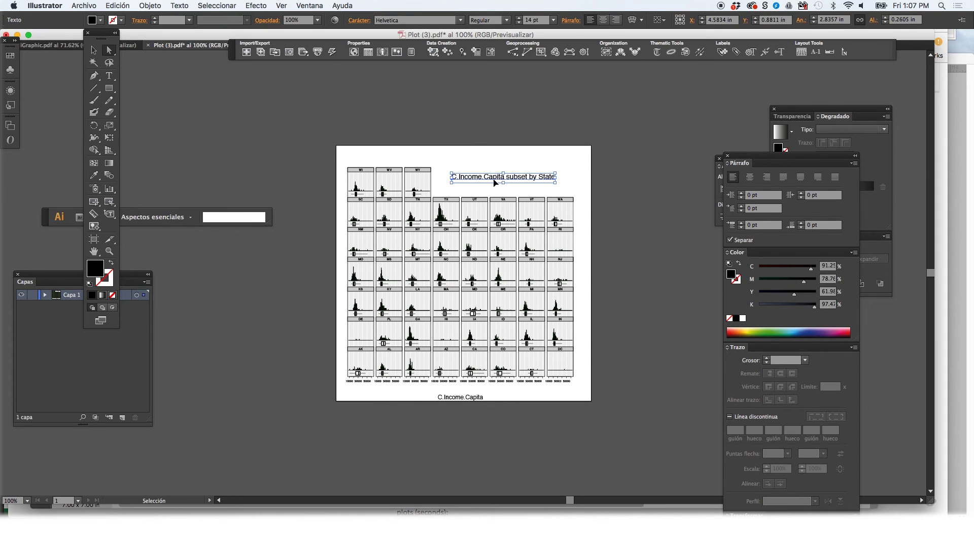
Set the chart title's font size to 20 pt and its font family to Gill Sans.
click(177, 122)
click(176, 121)
click(177, 121)
click(177, 121)
click(177, 121)
click(176, 121)
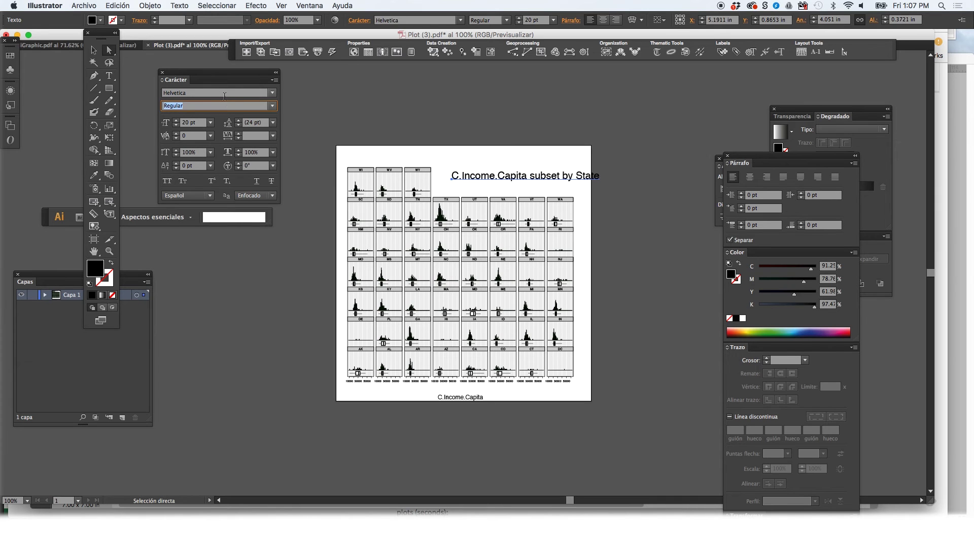
click(223, 92)
text(Gill Sans)
key(Return)
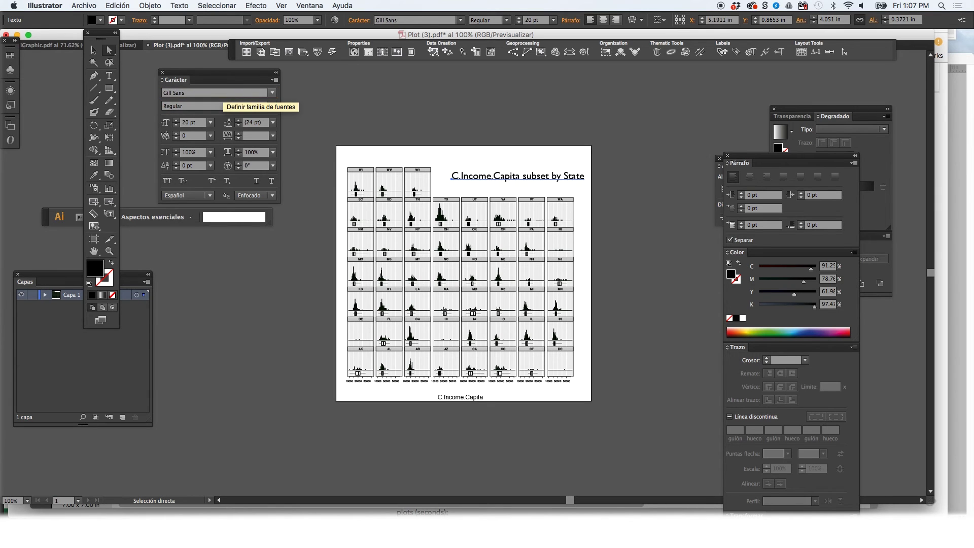
Set the chart title's fill colour to red, with cyan and black near 0% and magenta and yellow near 100%.
click(761, 306)
click(729, 332)
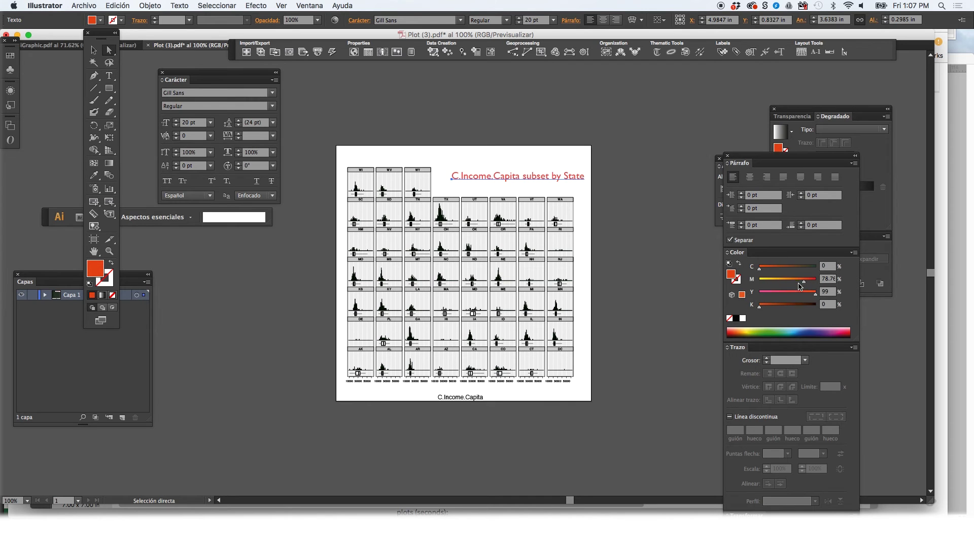
Select every state panel background with the same fill colour and recolour them salmon: C 0, M 41, Y 47, K 0.
click(542, 216)
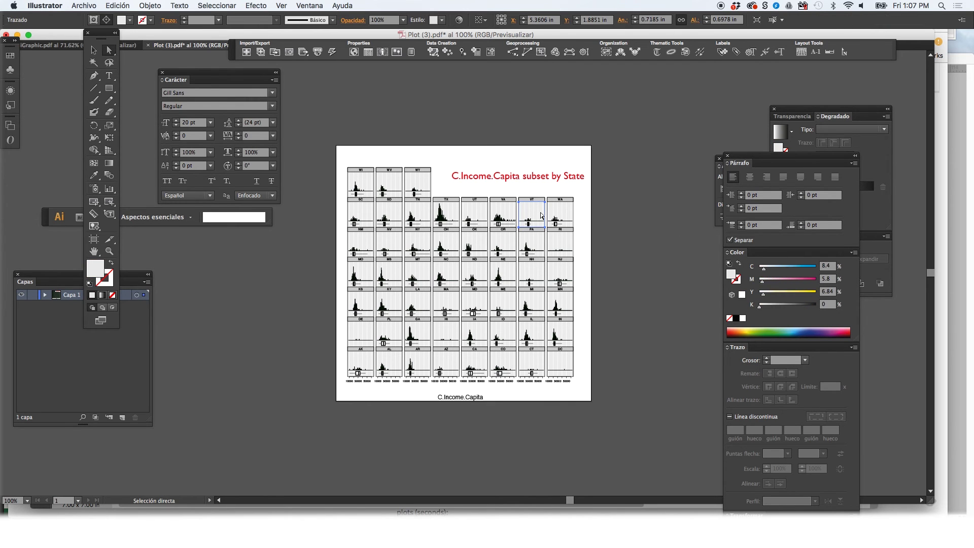
drag(329, 119, 680, 385)
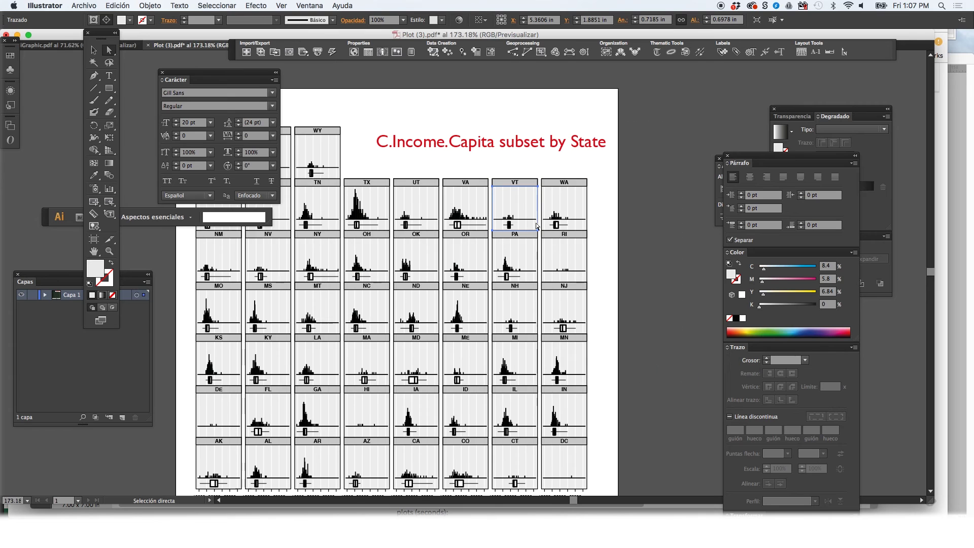
click(257, 6)
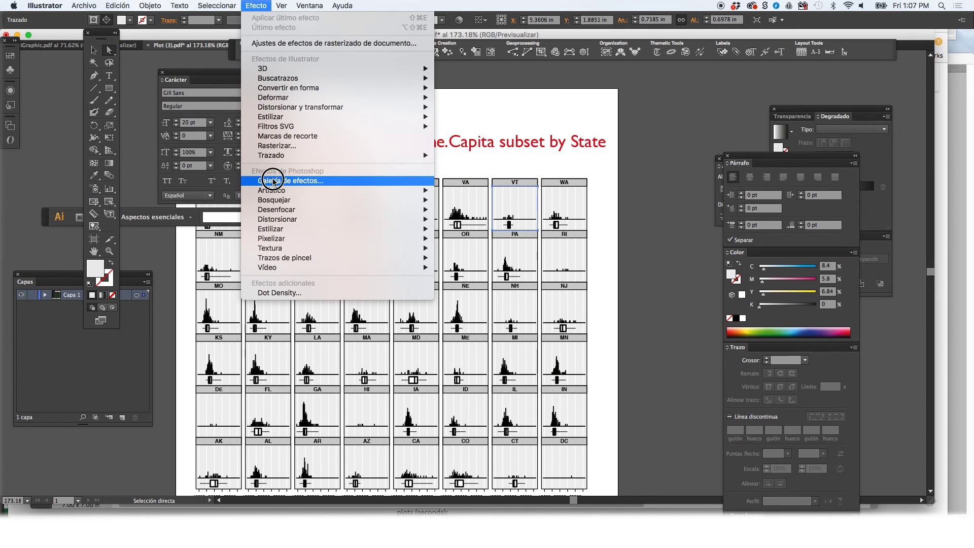
mouse_move(228, 96)
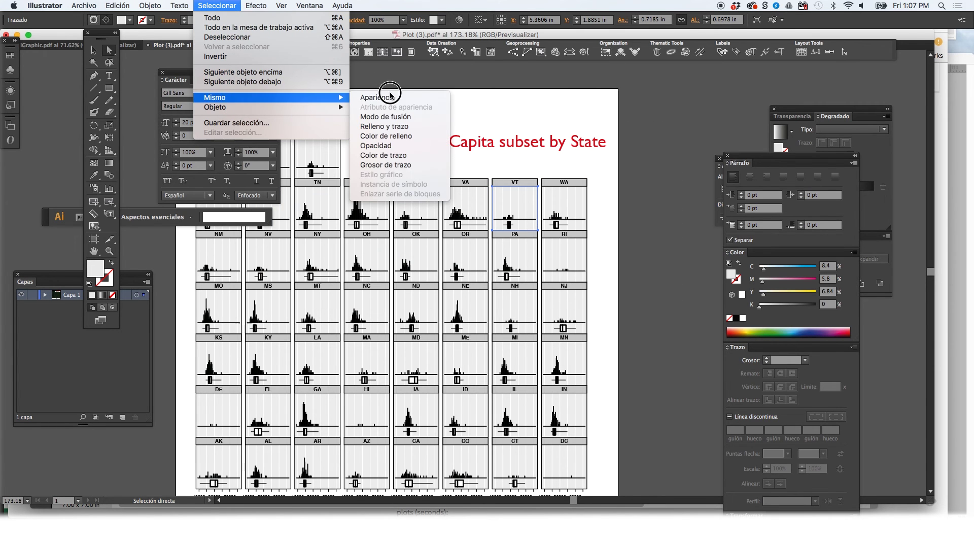
click(390, 136)
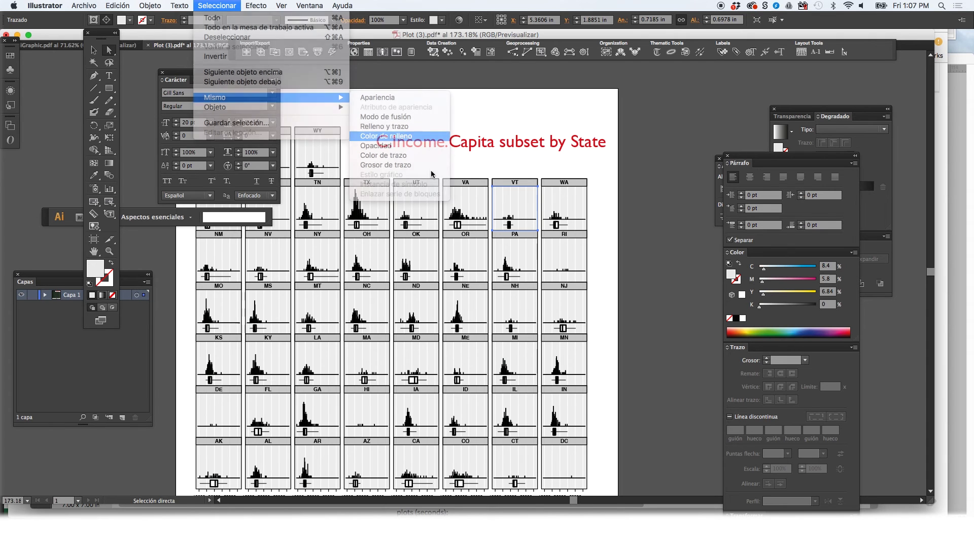
drag(763, 294, 786, 271)
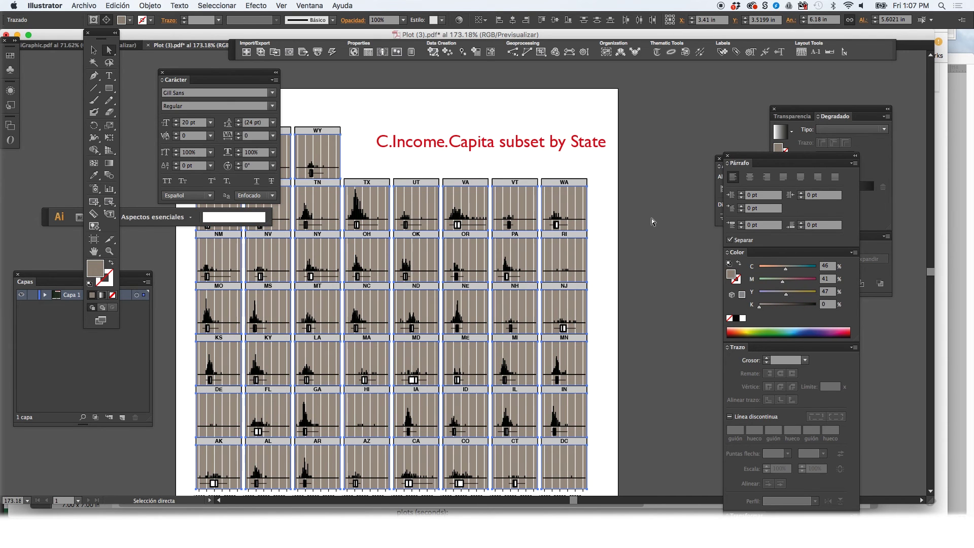
click(759, 269)
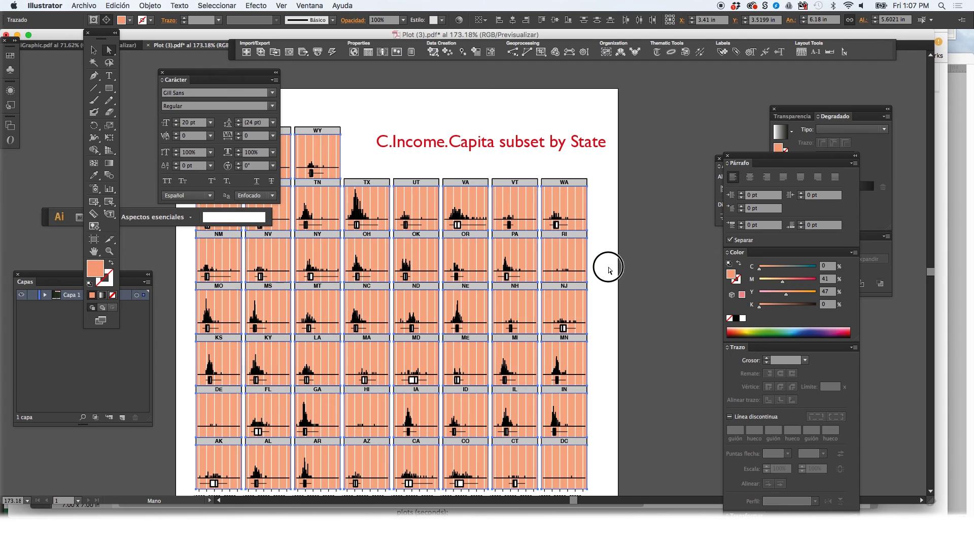
scroll(604, 264, left, 5)
click(429, 163)
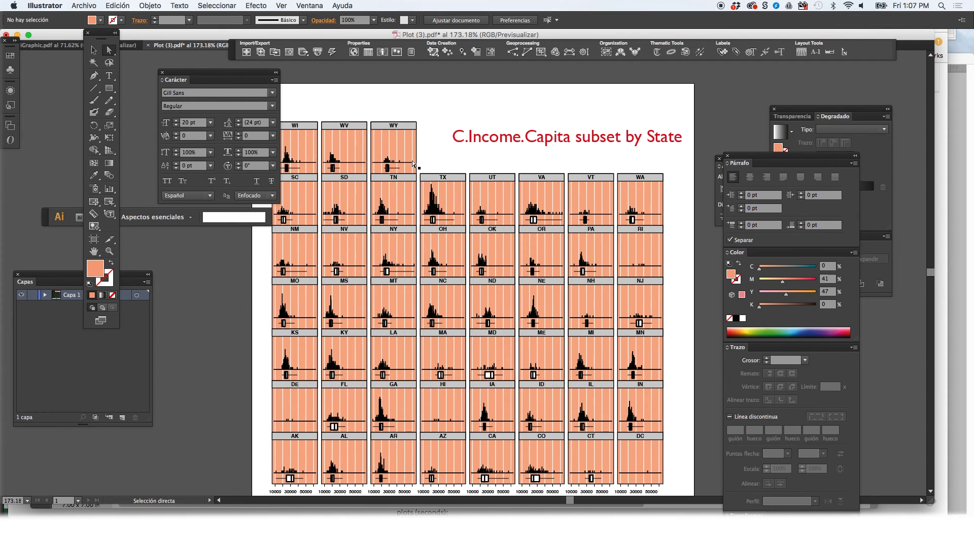
Move the Character settings clear of the artwork and shift the chart title up and closer to the WY panel.
drag(281, 75, 228, 75)
click(437, 158)
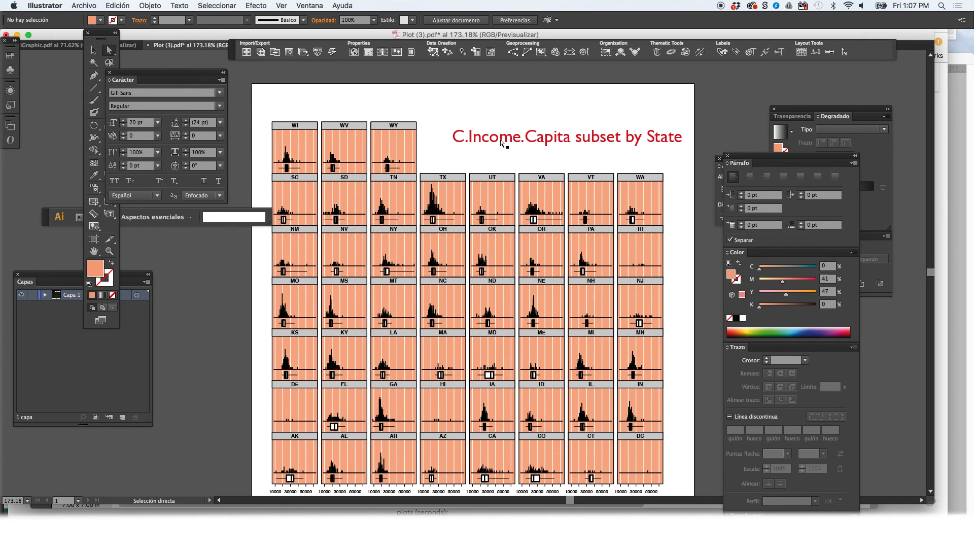
drag(501, 144, 474, 132)
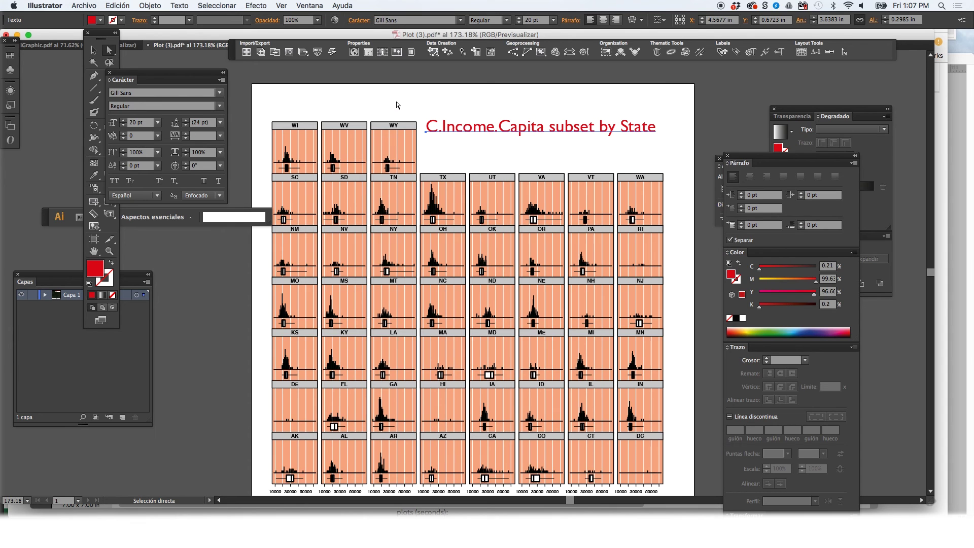
click(482, 151)
Delete the grey header box and the frame of the VT panel, keeping its label.
scroll(483, 201, down, 2)
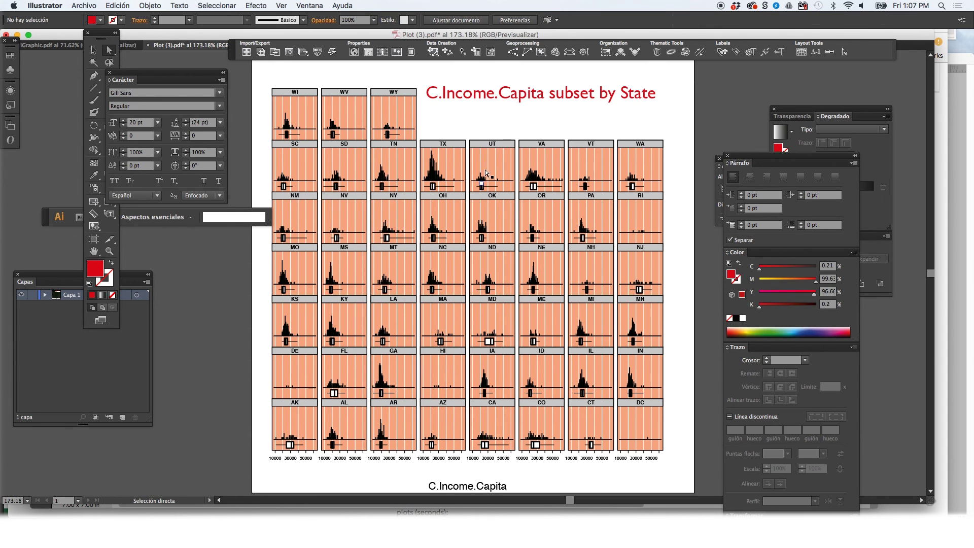
click(605, 145)
click(613, 139)
key(Delete)
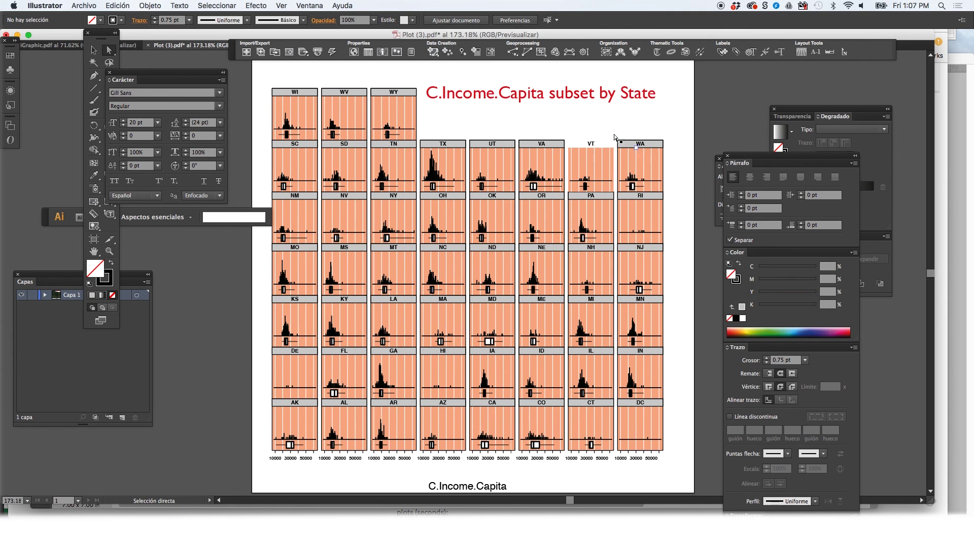
Shift the CA panel's salmon background upward, and briefly select all the chart's objects to show their editable outlines.
click(500, 418)
key(super+a)
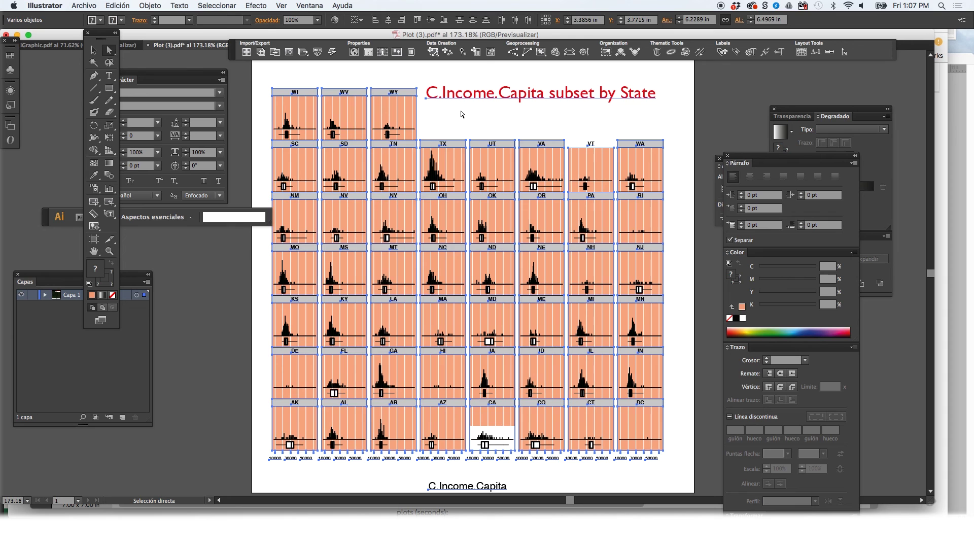
click(488, 121)
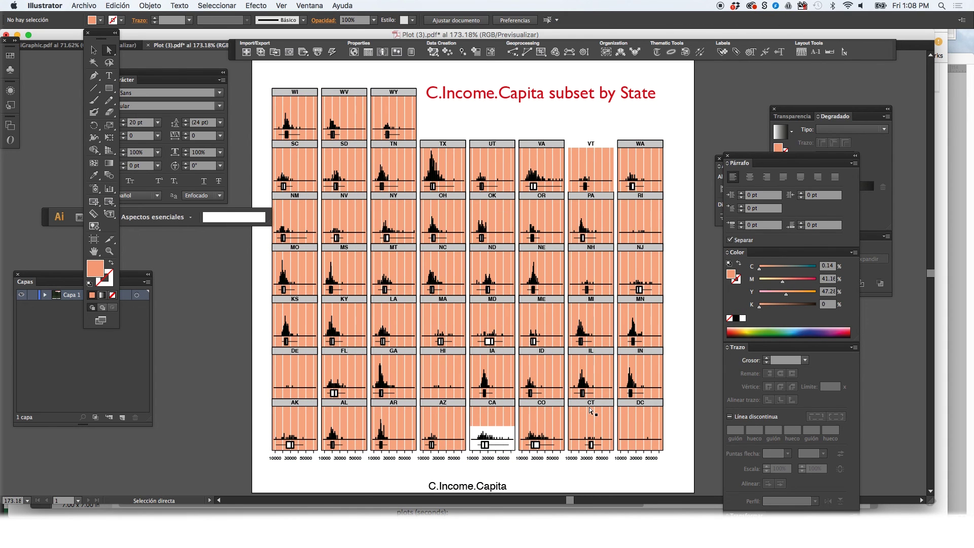
Switch to Google Chrome, where iNZight Lite is open.
key(super+Tab)
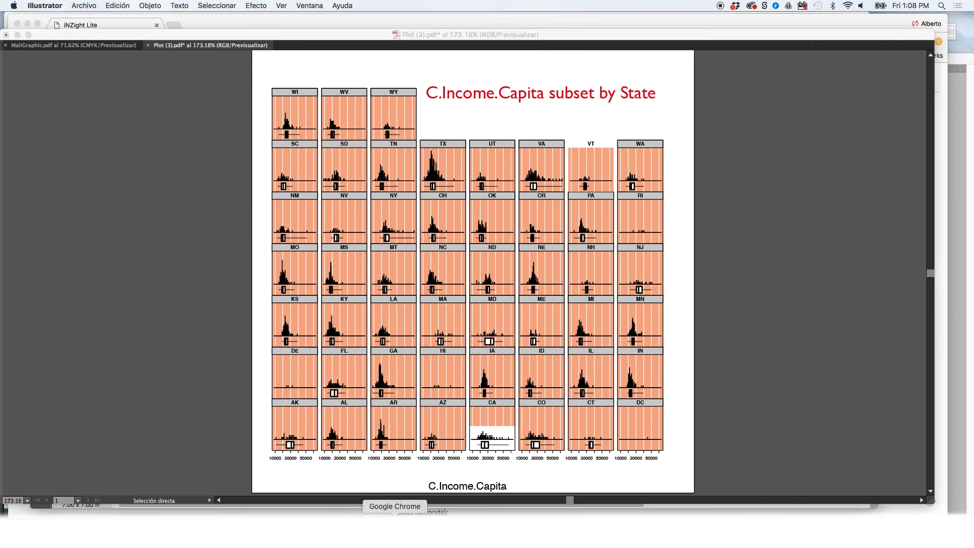